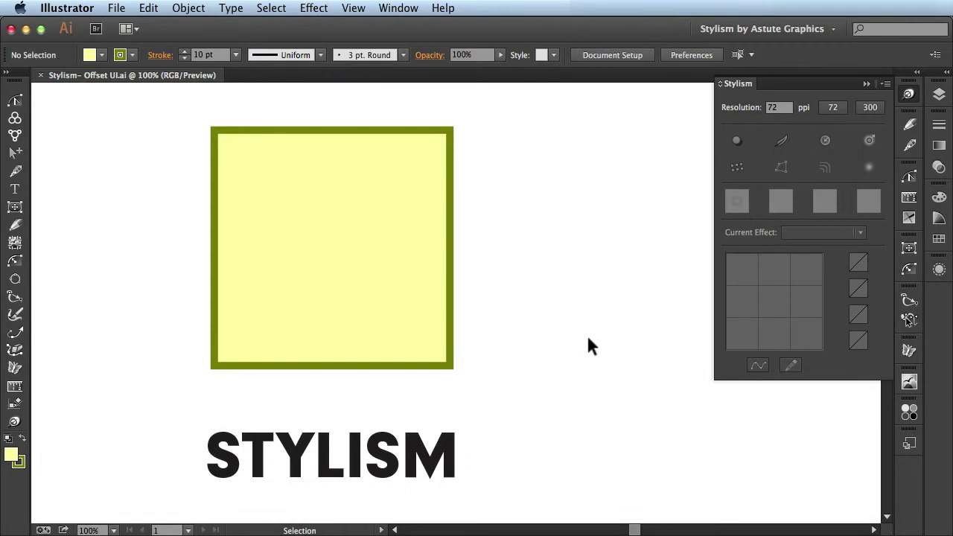
Select the yellow square with the olive outline on the artboard
left_click(389, 272)
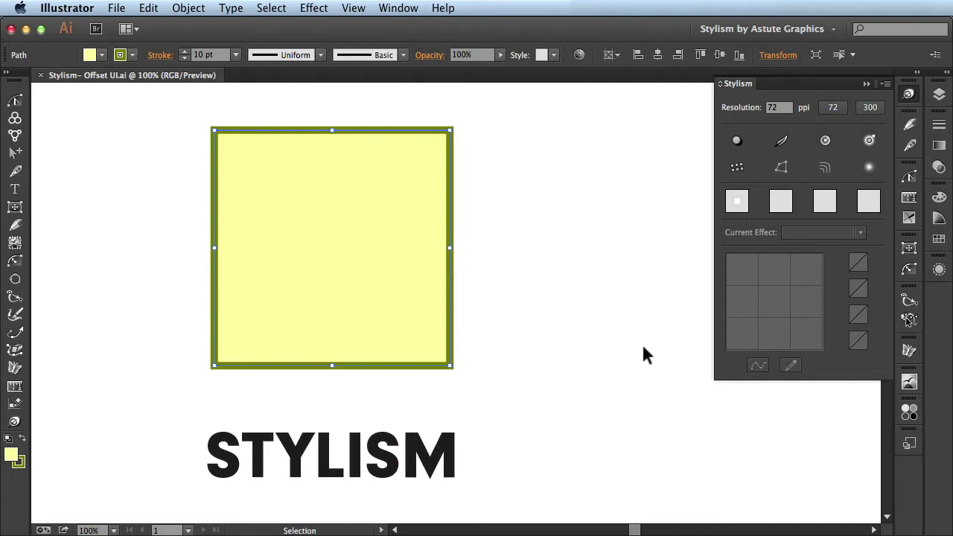
Apply a live Offset Path to the square and review its 10 px miter-join settings
left_click(825, 168)
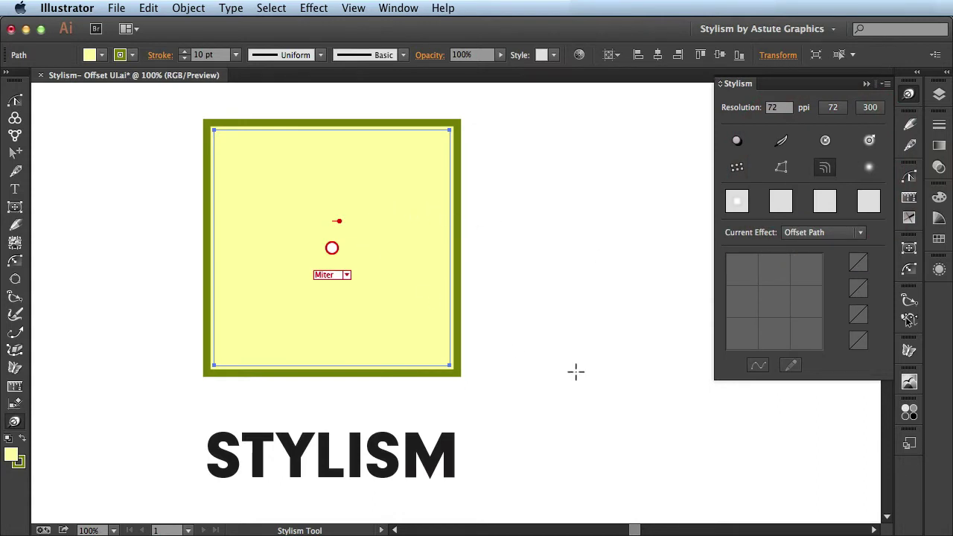
left_click(938, 270)
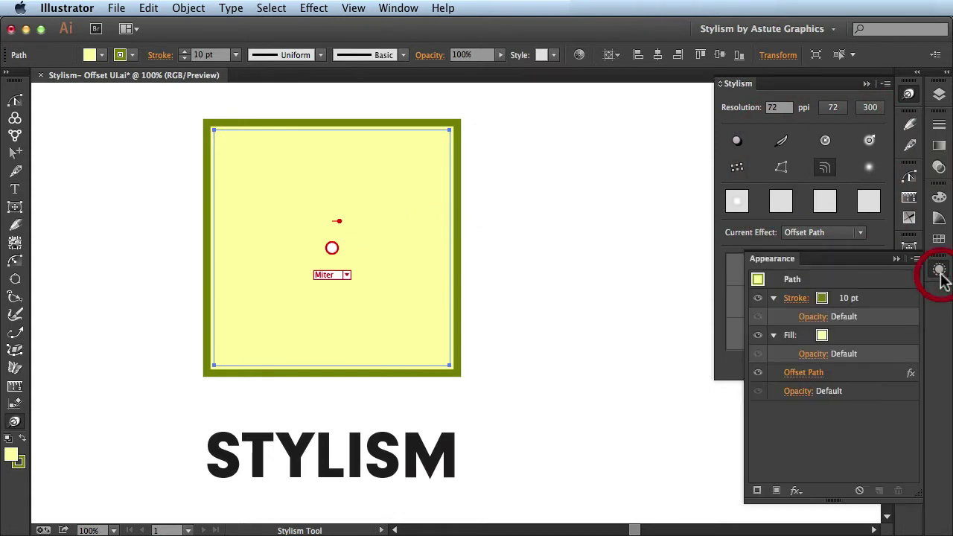
left_click(804, 373)
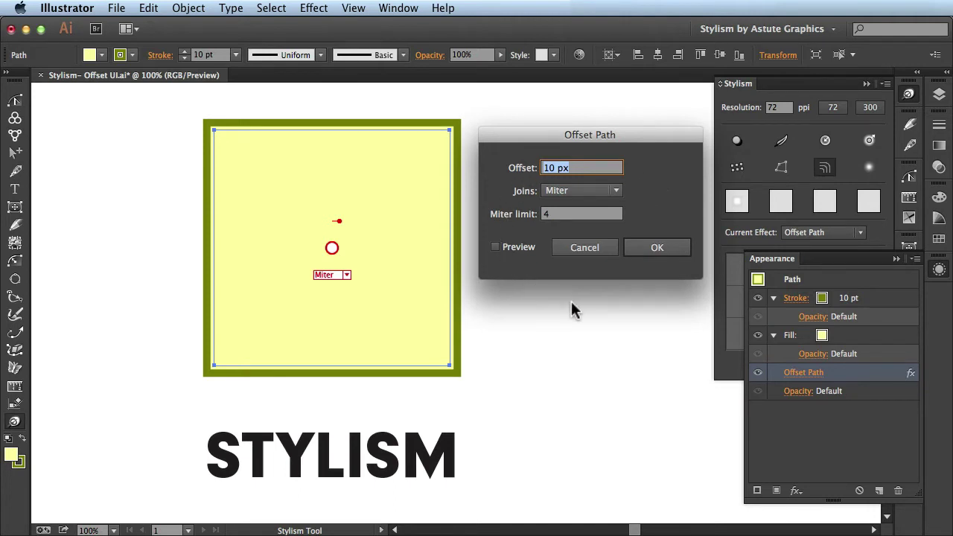
left_click(578, 248)
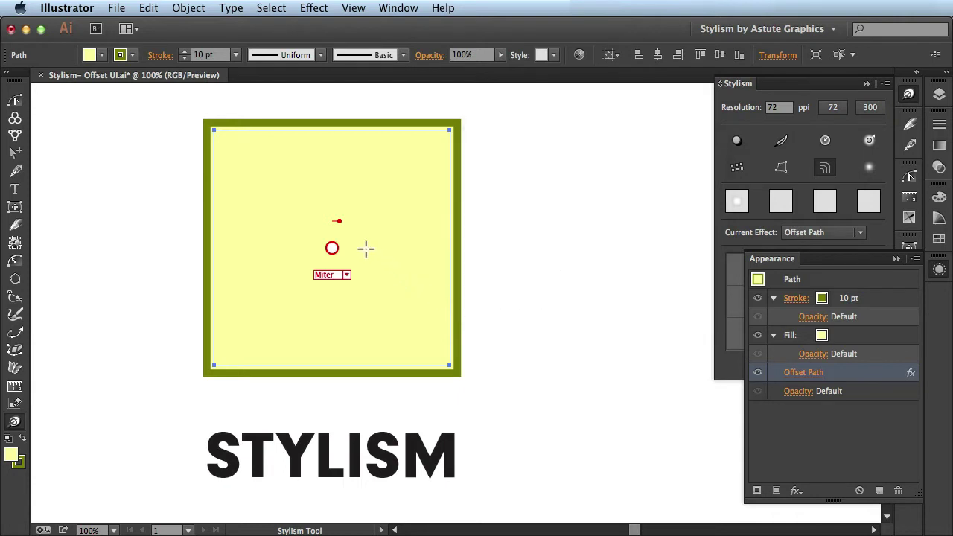
Drag the square's on-canvas offset handle back and forth, ending at about 59.5 px
mouse_move(338, 221)
left_click_drag(338, 223, 359, 227)
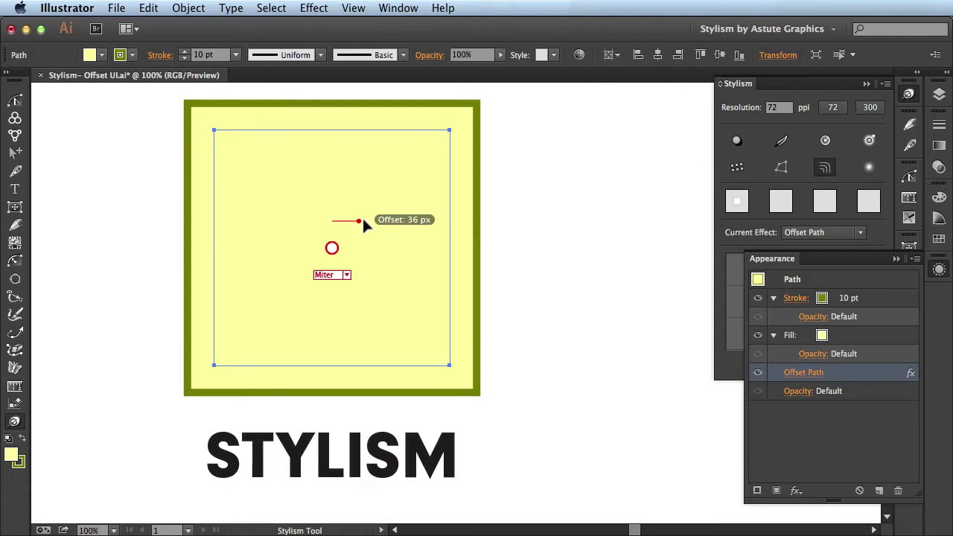
left_click_drag(360, 221, 181, 227)
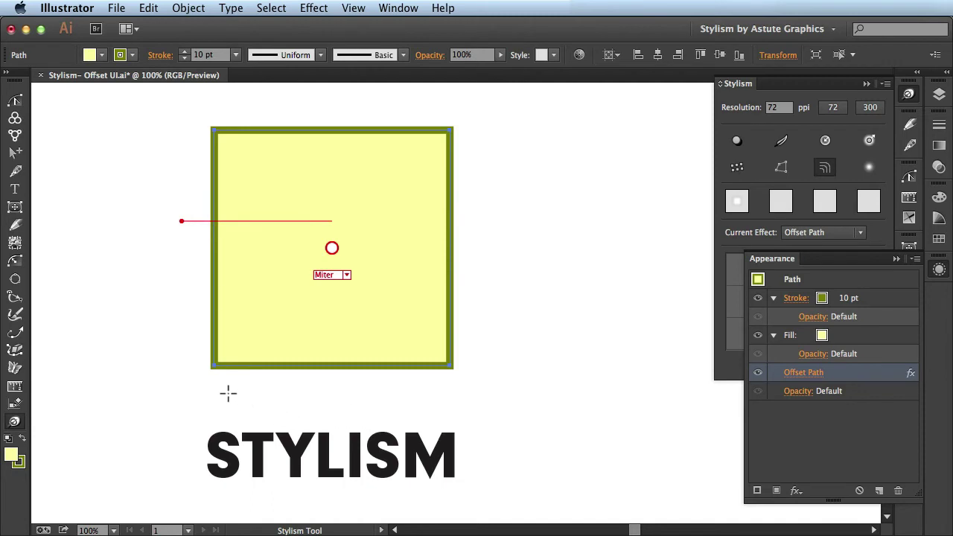
mouse_move(181, 222)
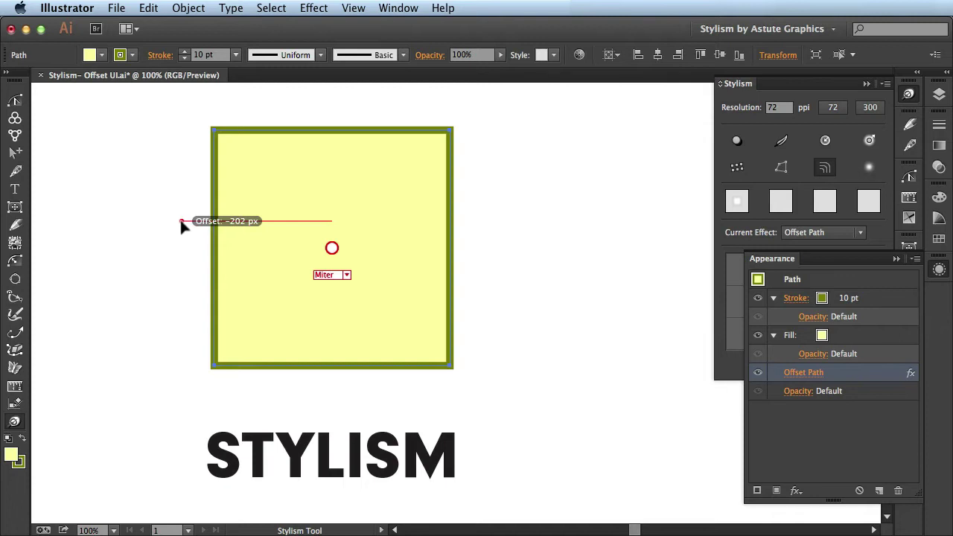
left_click_drag(182, 223, 351, 221)
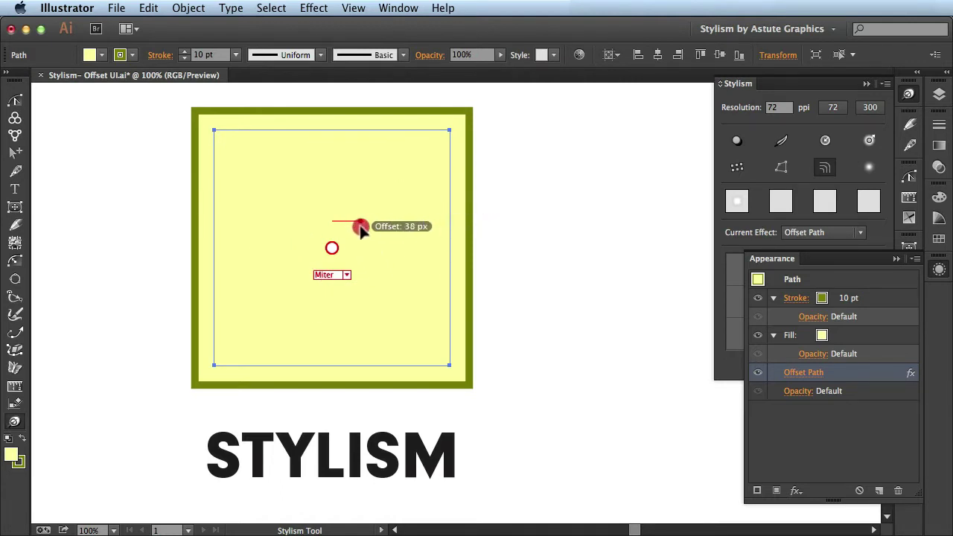
mouse_move(360, 230)
left_mouse_down()
mouse_move(439, 240)
mouse_move(437, 256)
mouse_move(358, 254)
left_mouse_up()
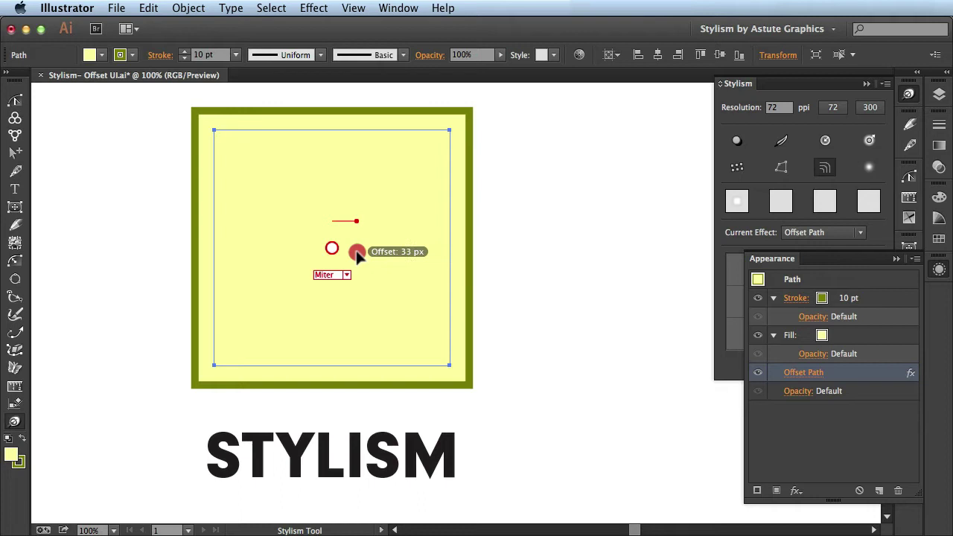
mouse_move(358, 254)
left_mouse_down()
mouse_move(432, 255)
mouse_move(414, 249)
mouse_move(364, 248)
mouse_move(477, 260)
mouse_move(268, 256)
mouse_move(512, 268)
mouse_move(372, 266)
mouse_move(499, 267)
mouse_move(446, 257)
left_mouse_up()
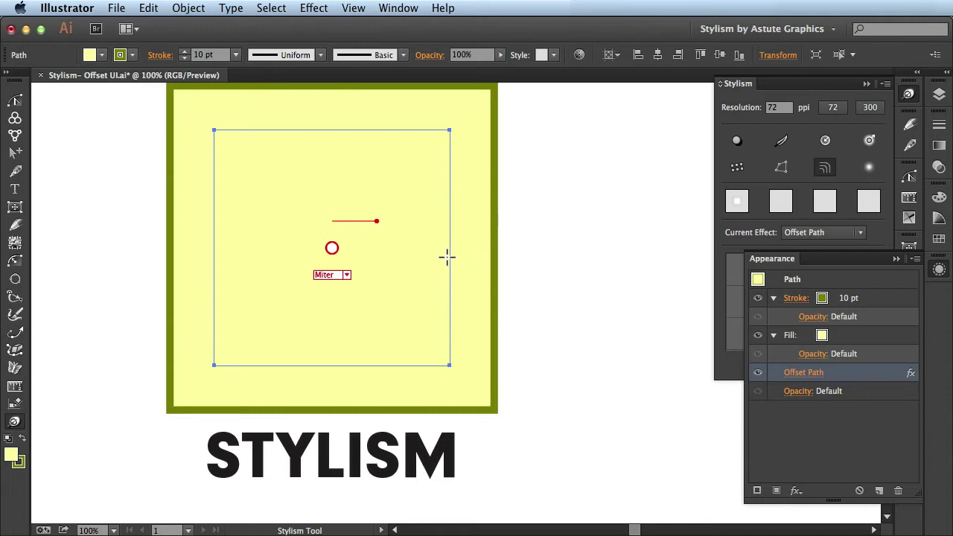
Enter an exact 30 px offset value for the square
double_click(375, 221)
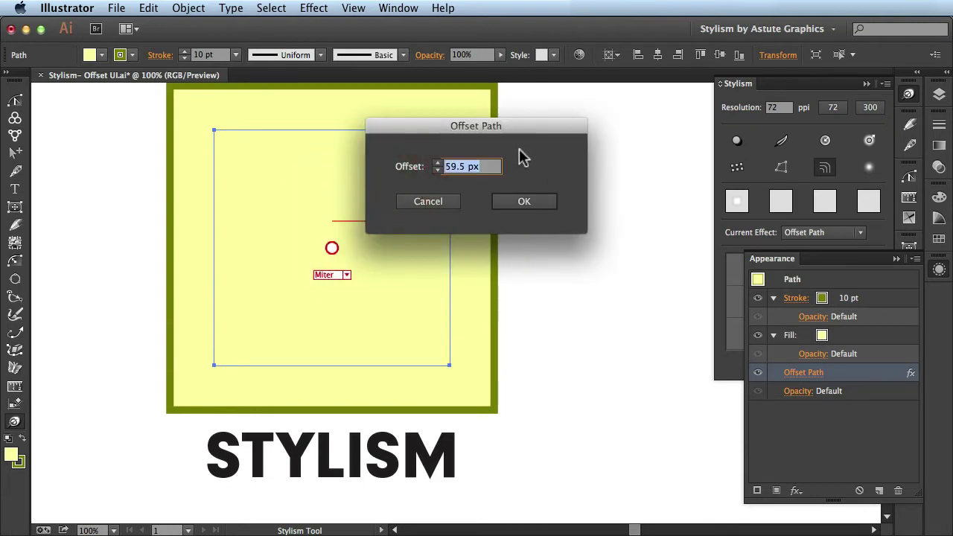
type("30")
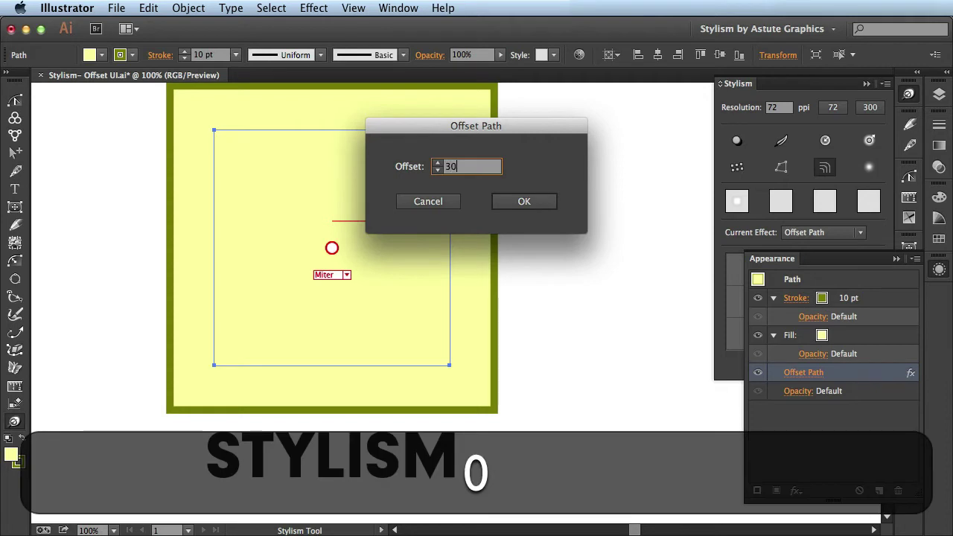
key("Return")
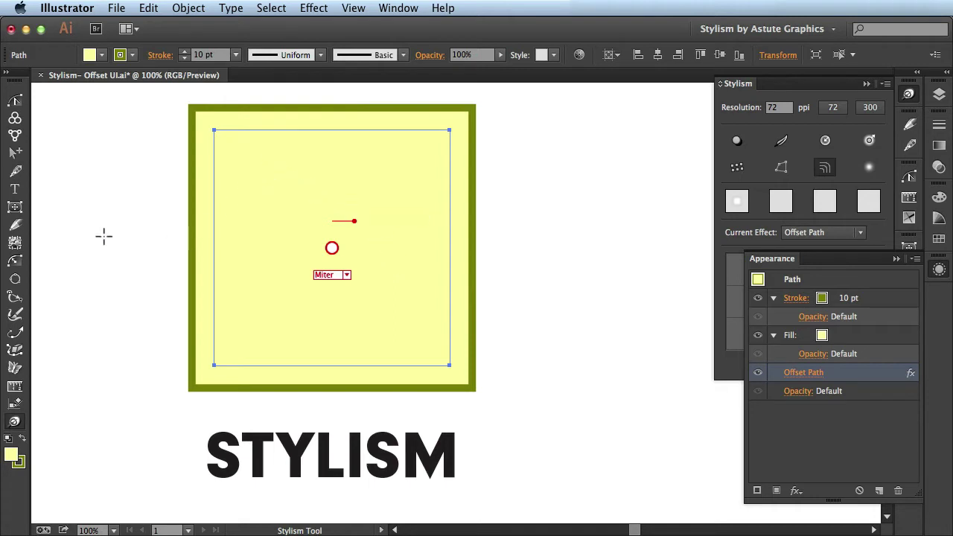
Convert the square into a seven-point star using the Dynamic Shapes Star option
left_click(15, 207)
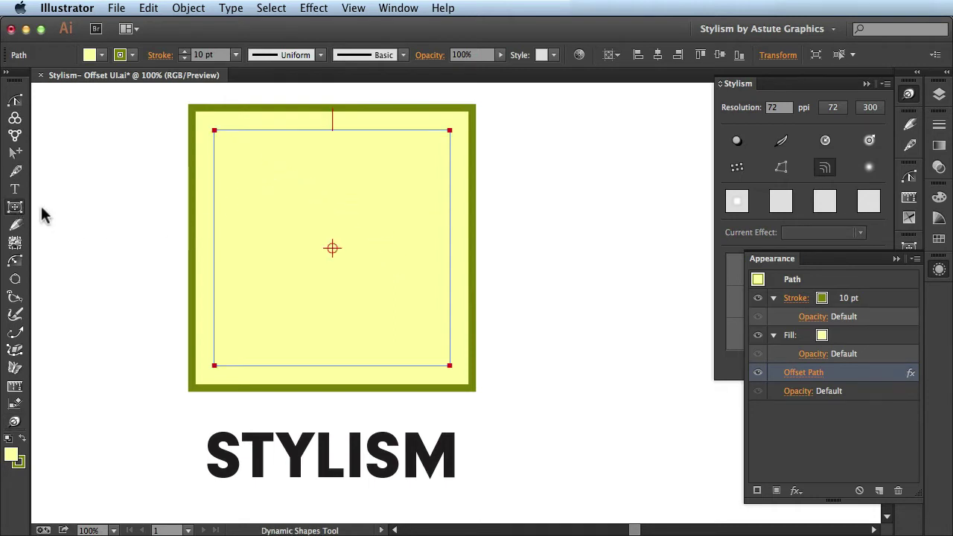
left_click(909, 248)
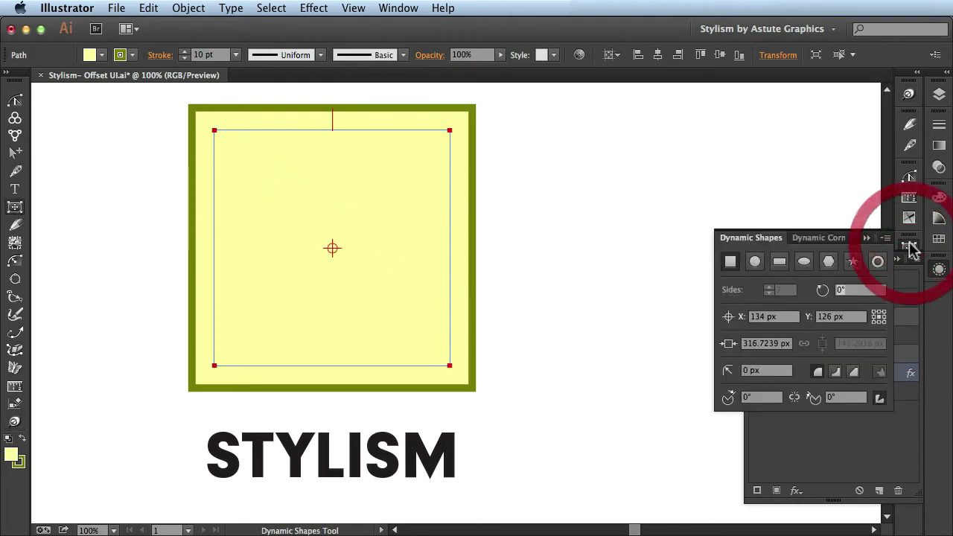
left_click(853, 261)
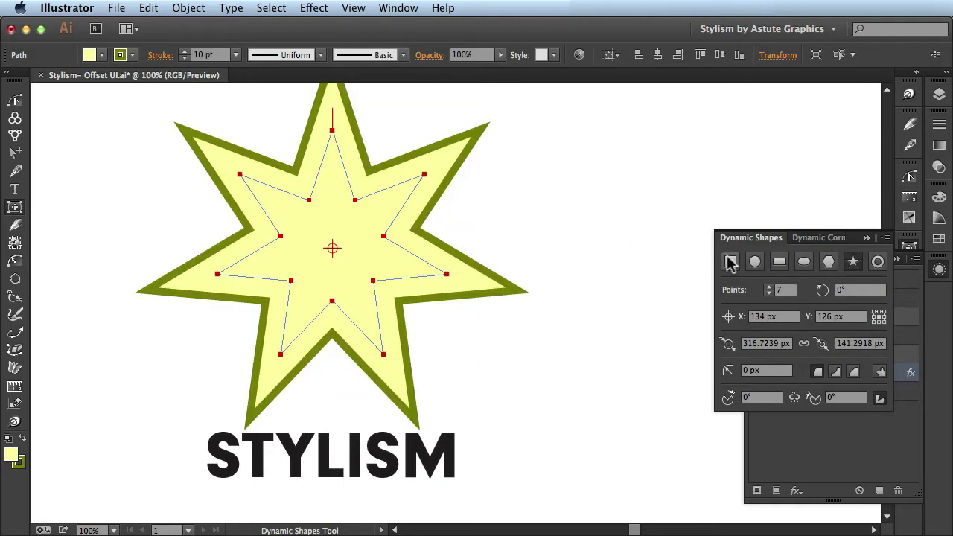
left_click(939, 270)
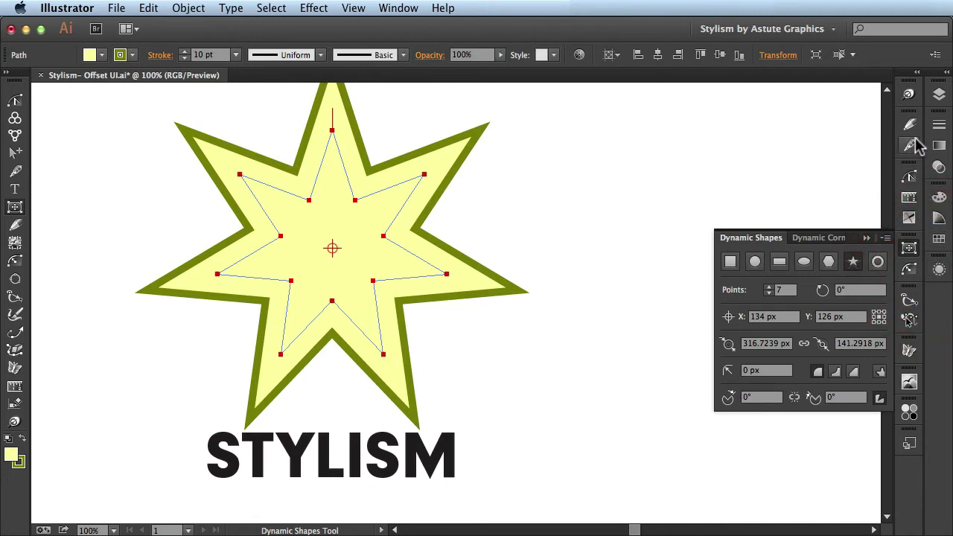
left_click(908, 95)
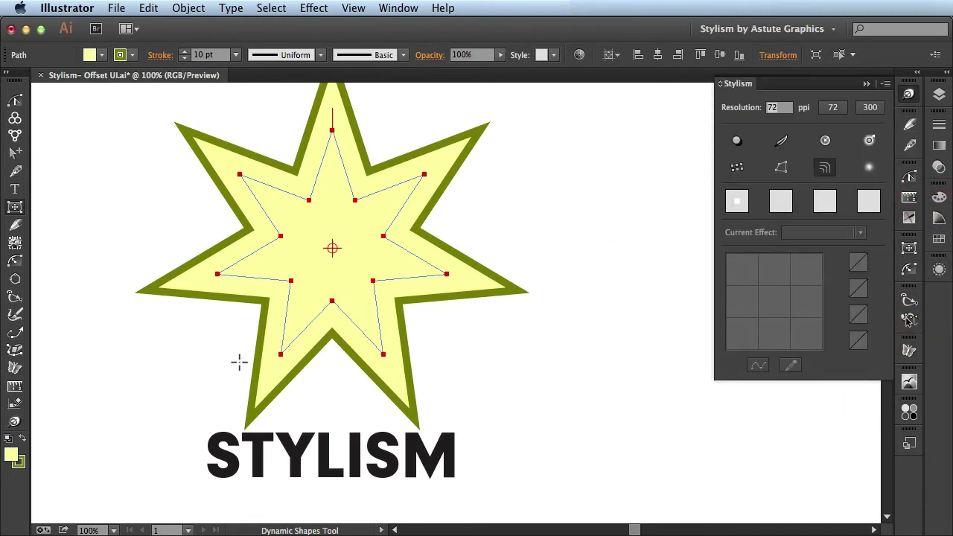
left_click(14, 421)
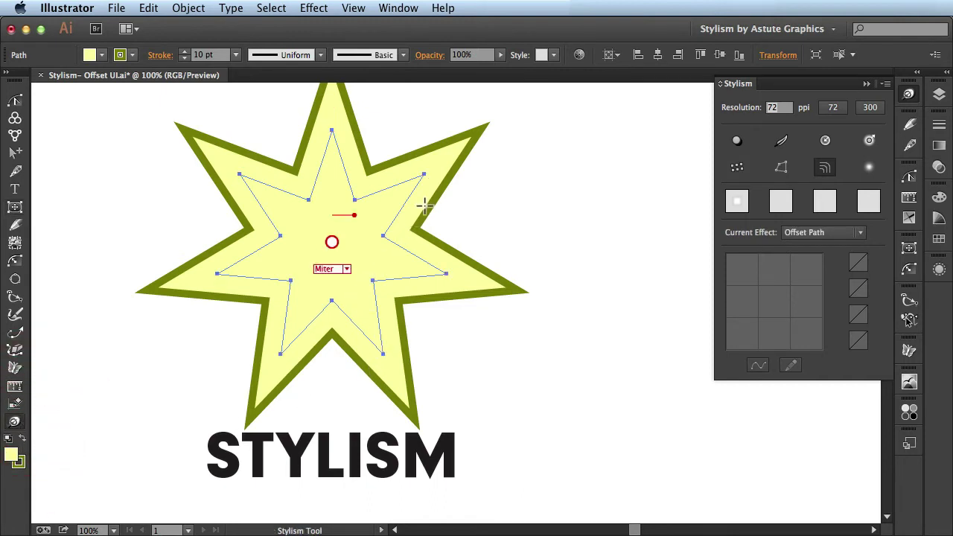
left_click(346, 270)
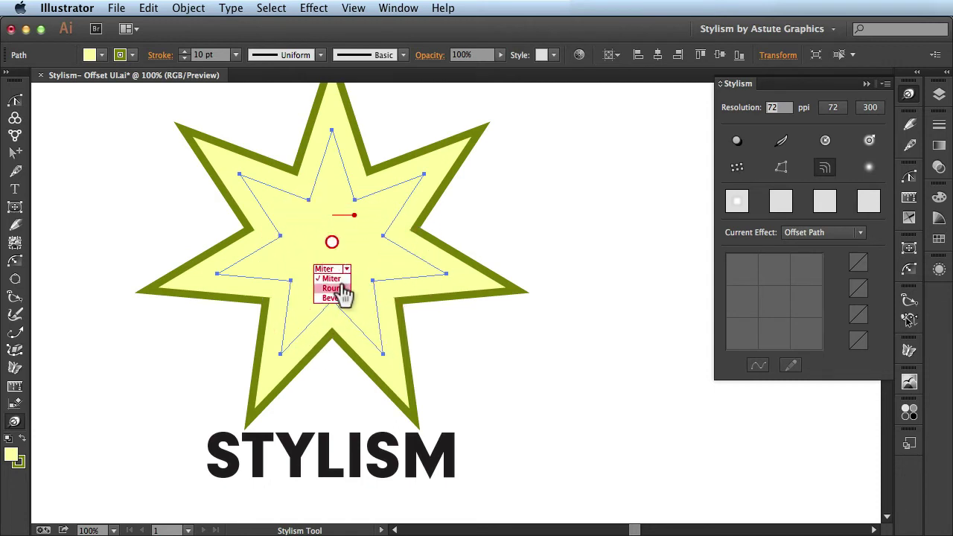
left_click(342, 289)
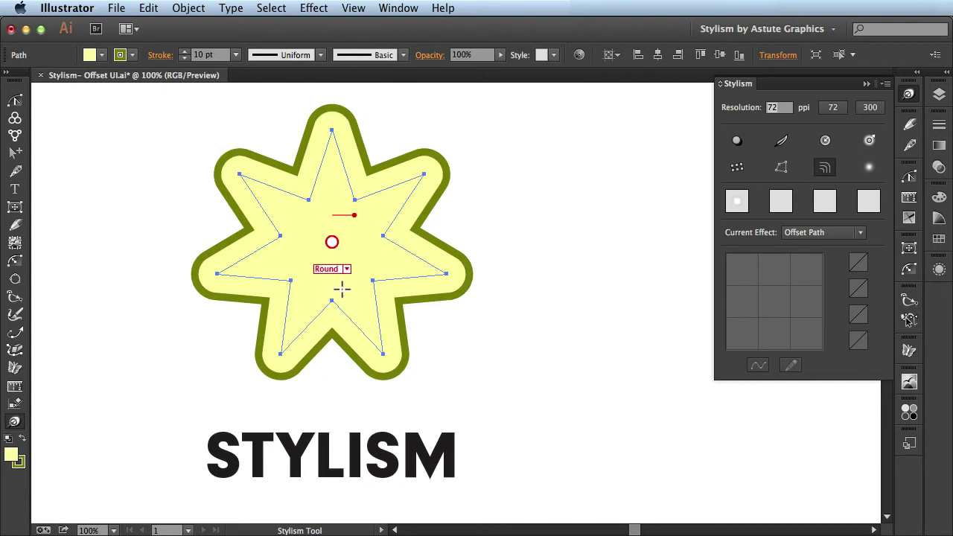
left_click(346, 270)
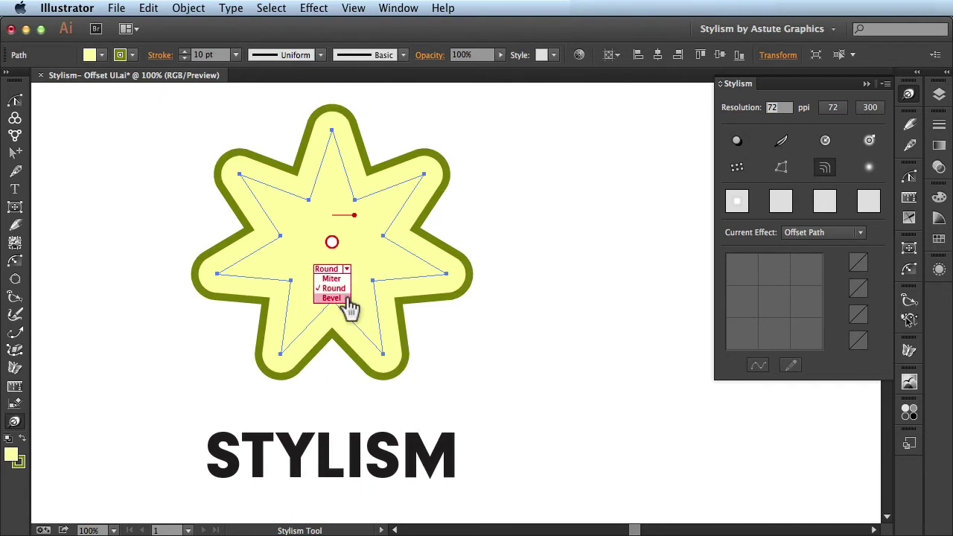
left_click(346, 299)
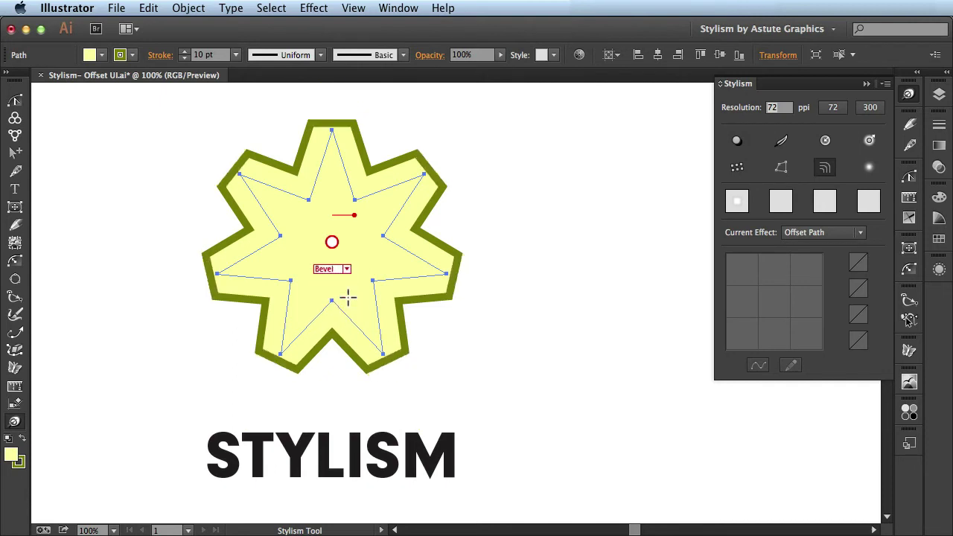
left_click(345, 269)
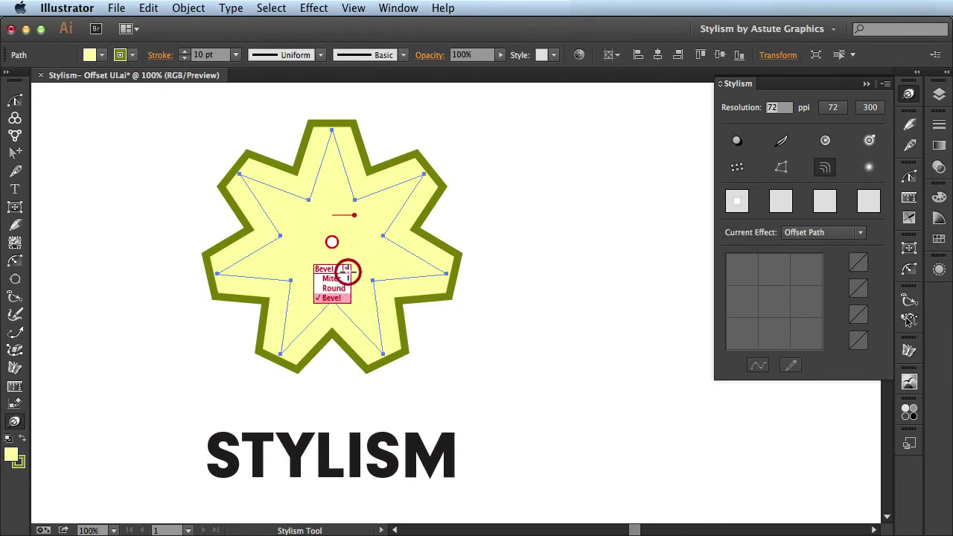
left_click(336, 279)
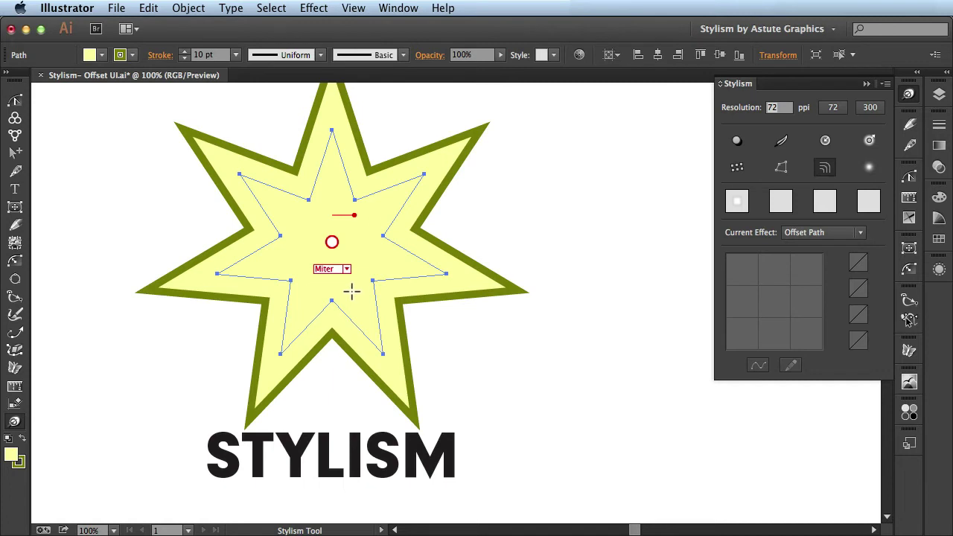
Preview a miter limit of 3 on the star's offset, then cancel the change
left_click(939, 269)
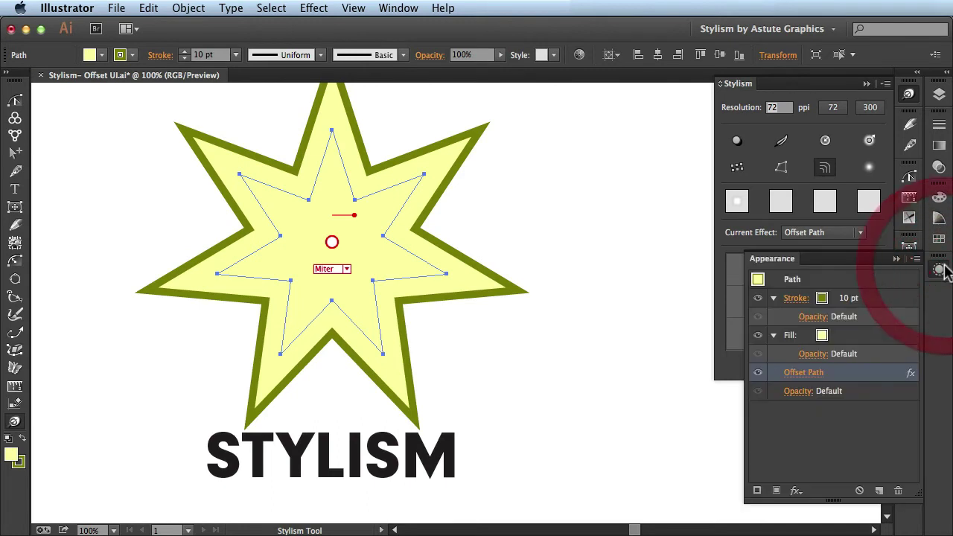
left_click(804, 372)
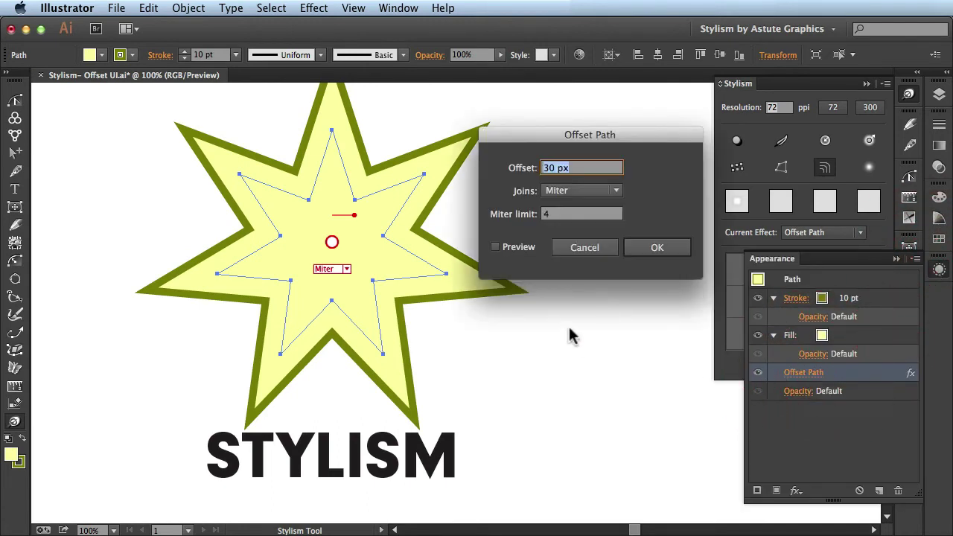
left_click(574, 215)
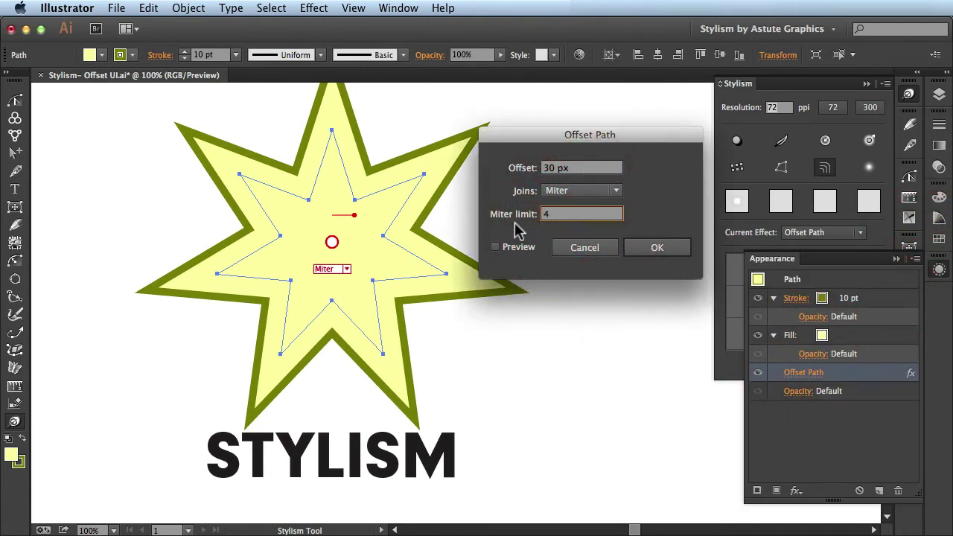
left_click(495, 247)
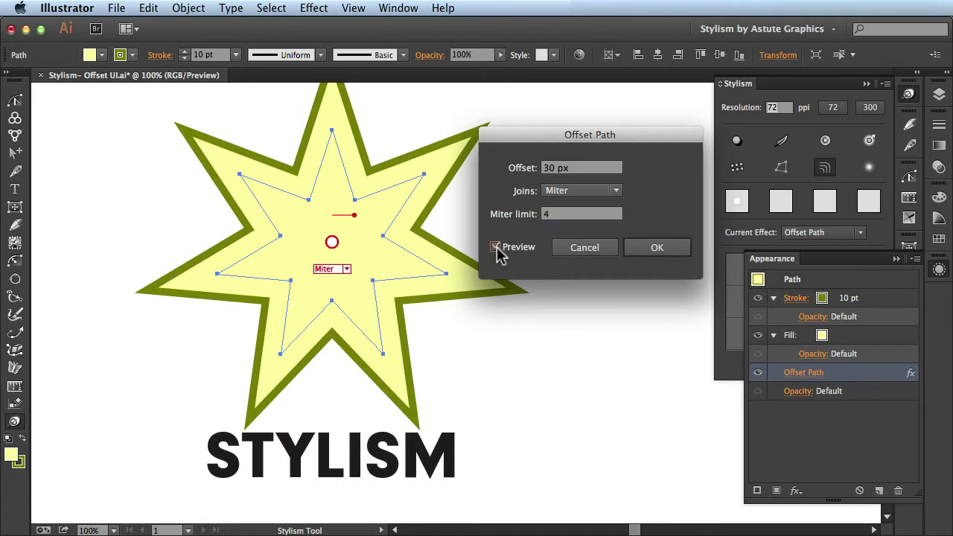
left_click(554, 215)
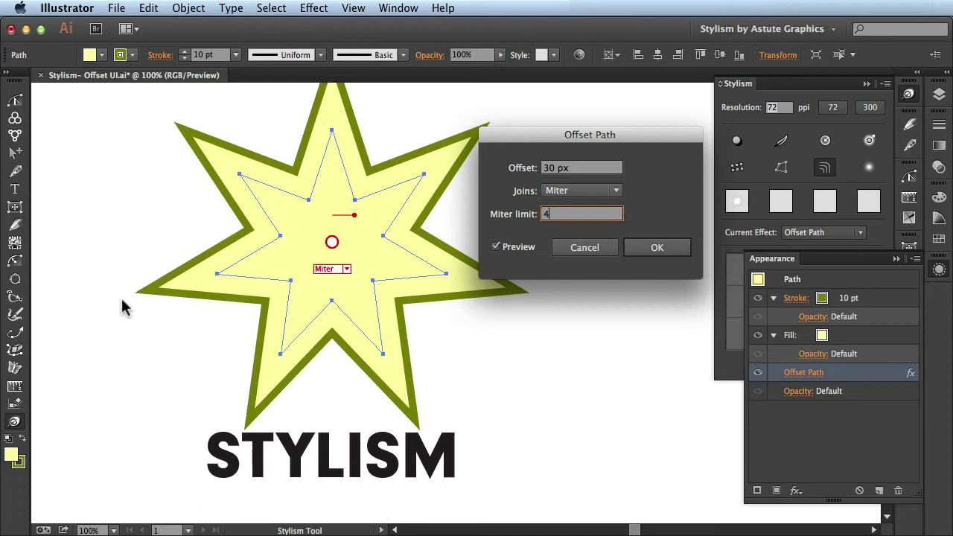
key("Down")
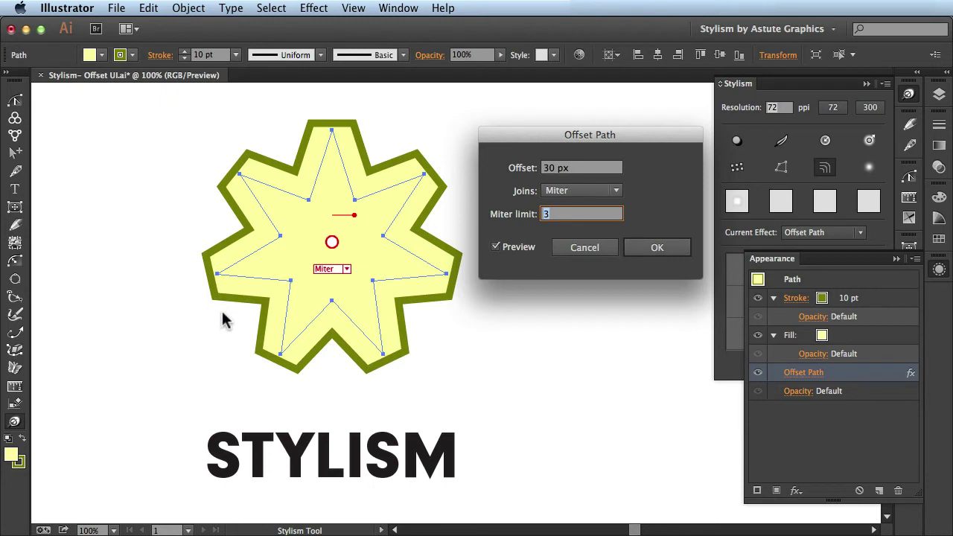
left_click(578, 247)
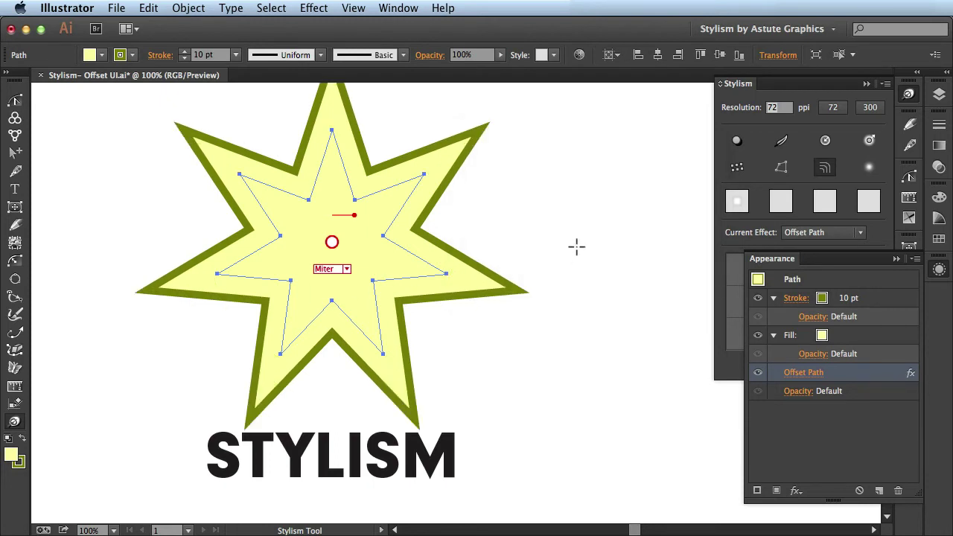
Select the STYLISM text and widen a new live offset to about 17 px
left_click(939, 271)
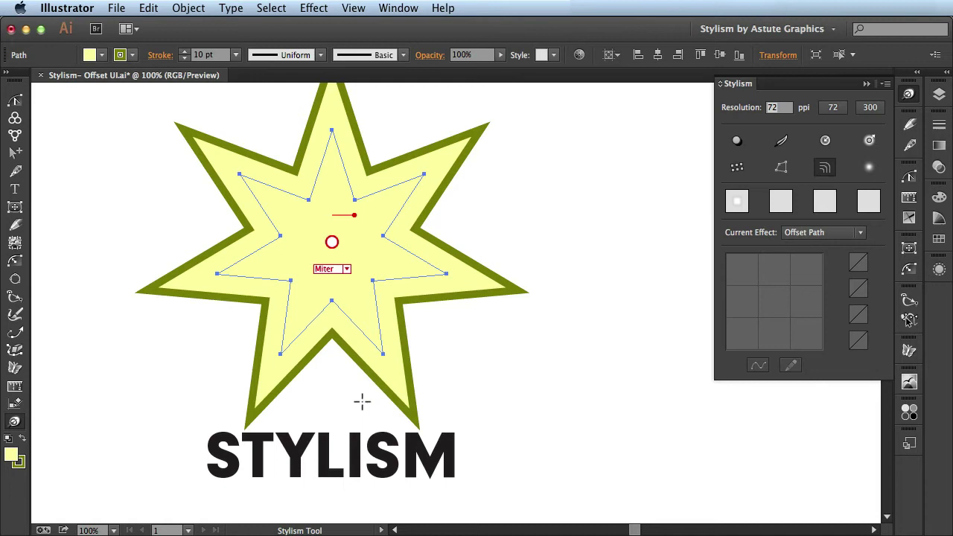
left_click(351, 450, "super")
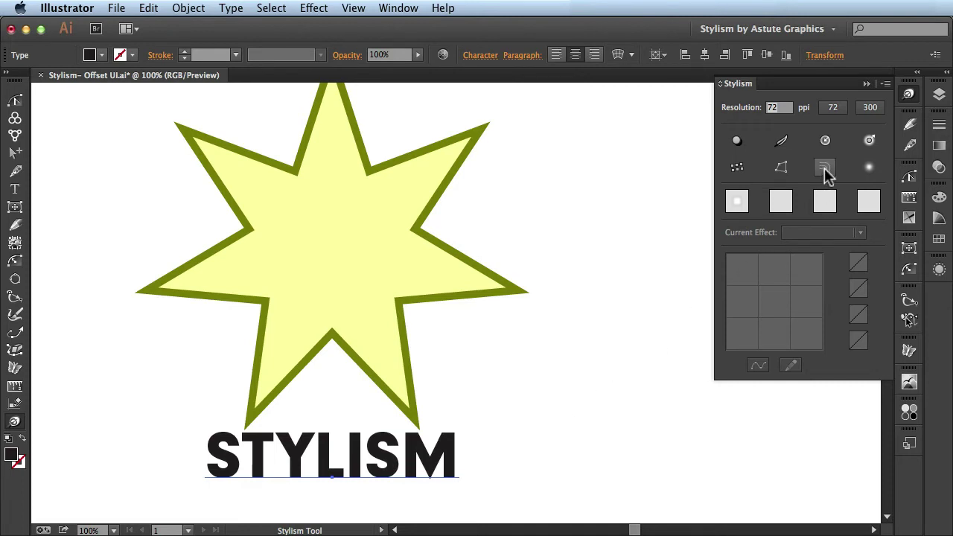
left_click(824, 169)
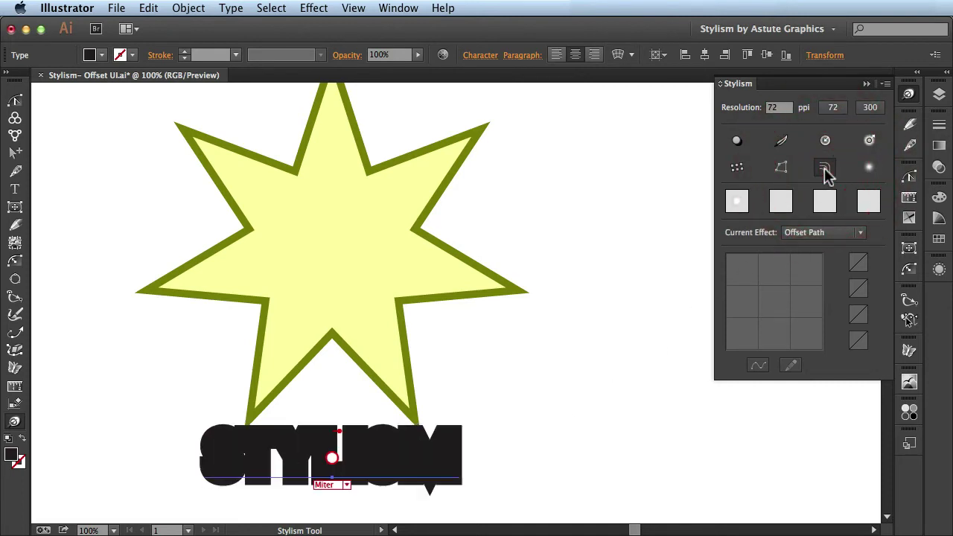
left_click_drag(337, 450, 344, 431)
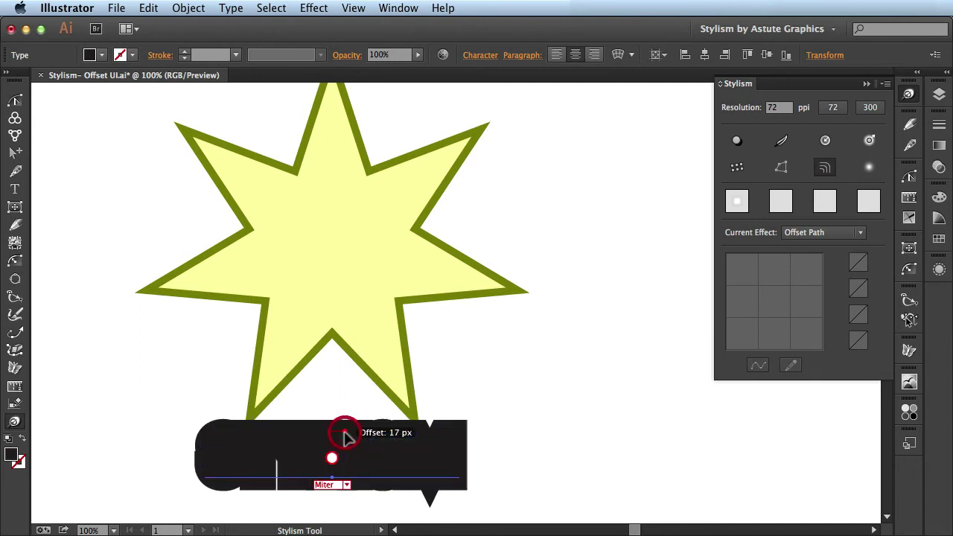
Add a yellow fill above the text's offset and shrink the offset to a 4 px black outline
left_click(938, 270)
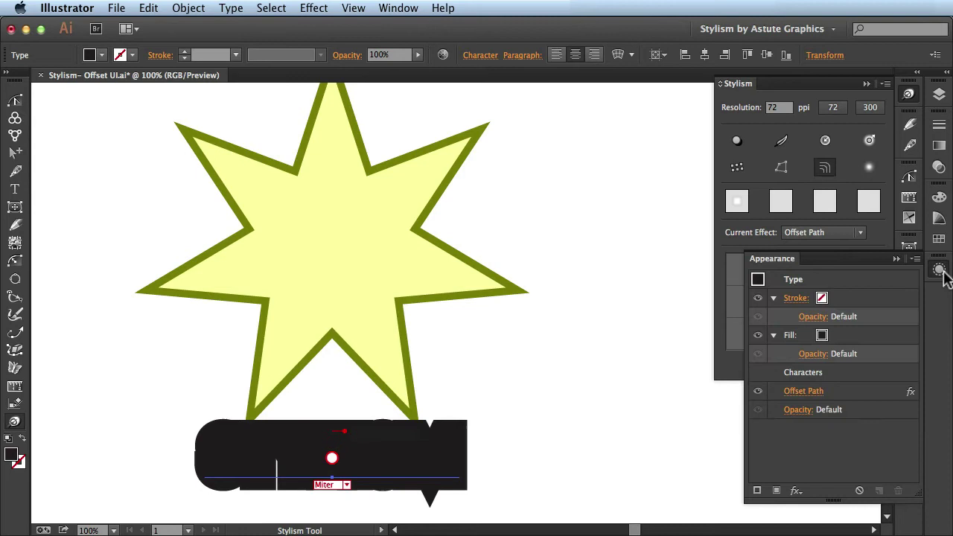
mouse_move(851, 391)
left_mouse_down()
mouse_move(845, 336)
mouse_move(877, 490)
left_mouse_up()
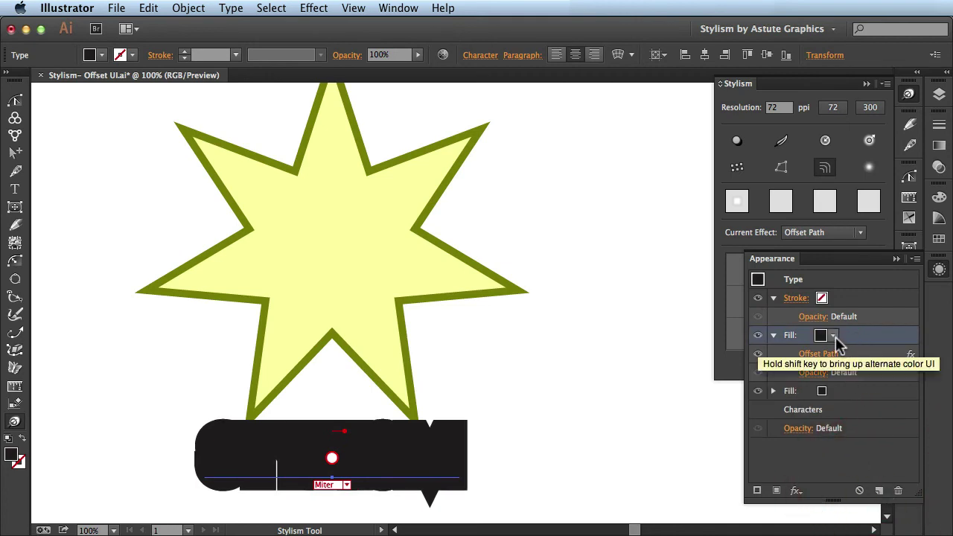
left_click(833, 336)
left_click(732, 361)
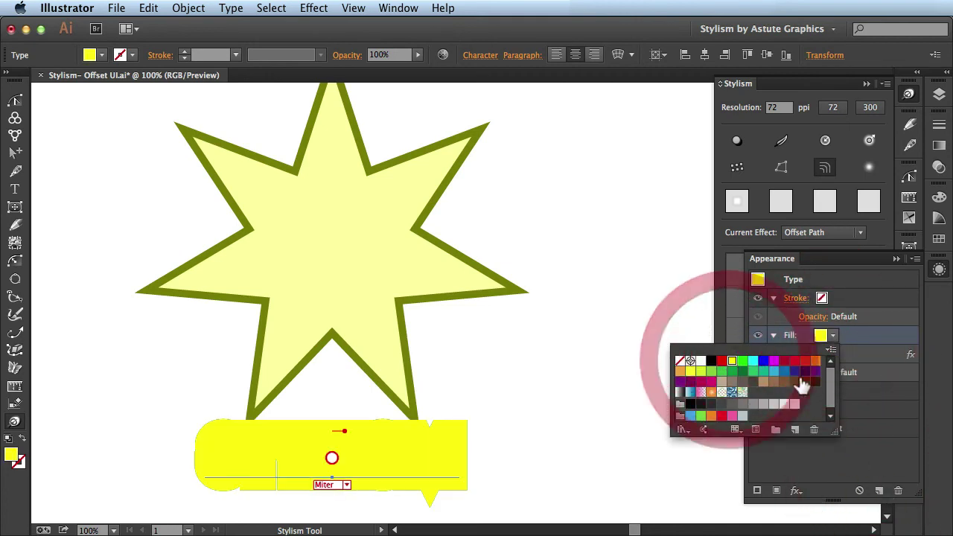
left_click(886, 332)
left_click(938, 270)
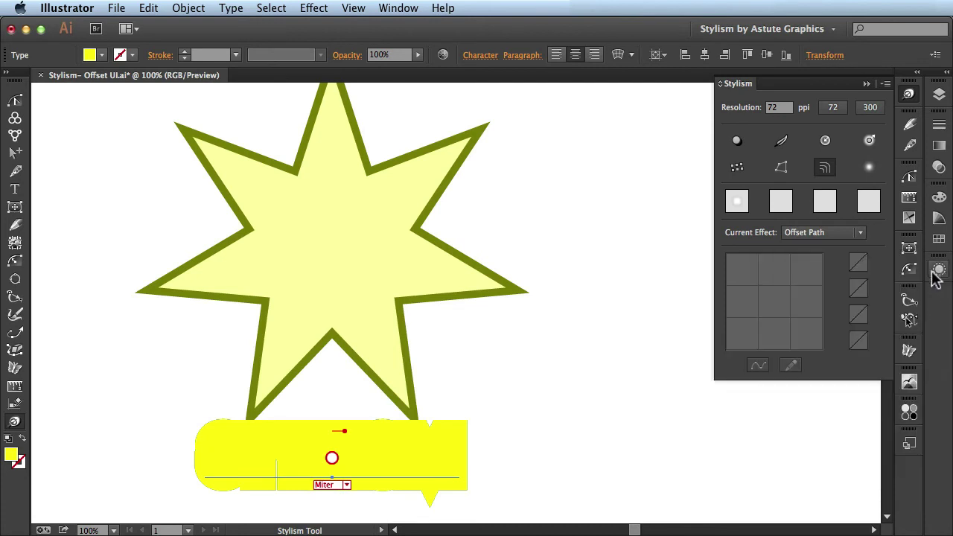
left_click_drag(344, 431, 337, 435)
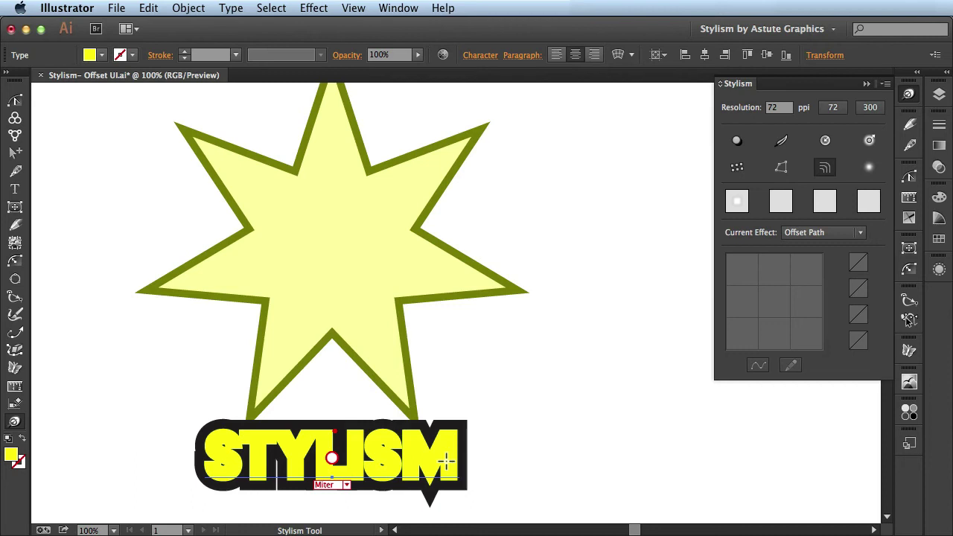
Replace the word STYLISM with 'ASTUTE GRAPHICS'
key("t")
double_click(342, 459)
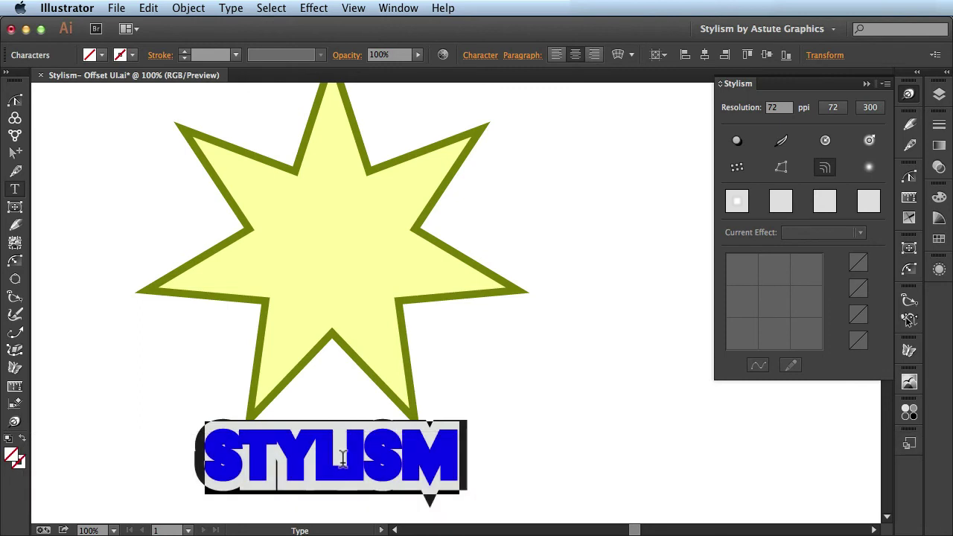
key("shift")
type("AST")
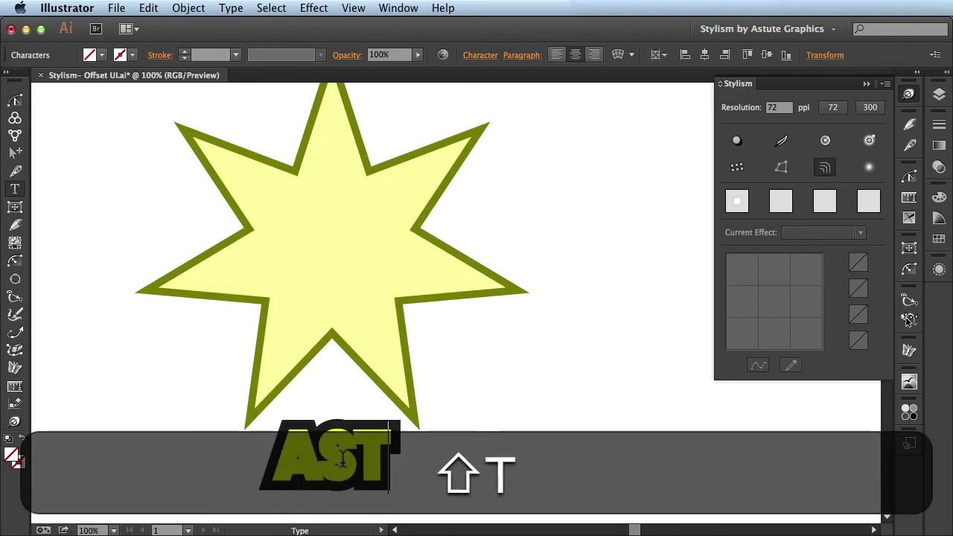
type("UTE G")
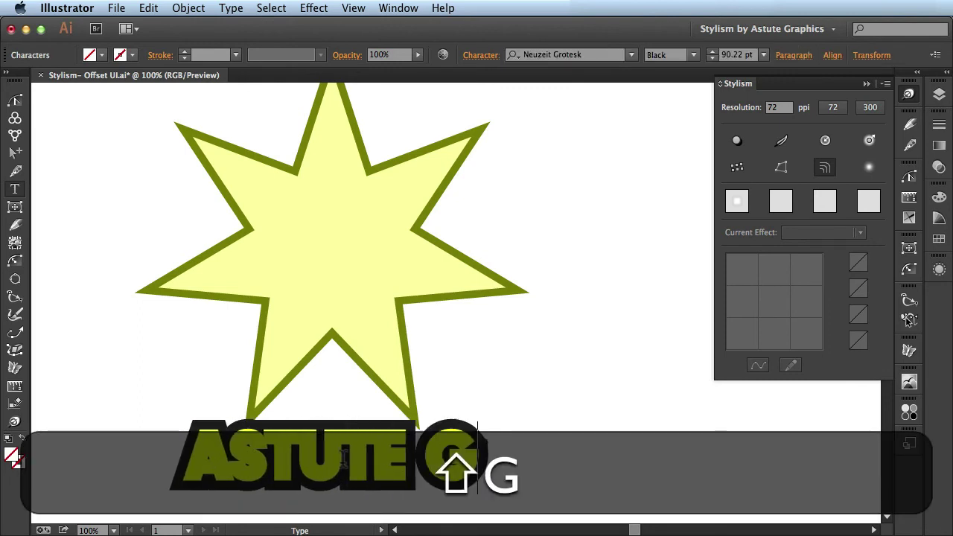
type("RAPHICS")
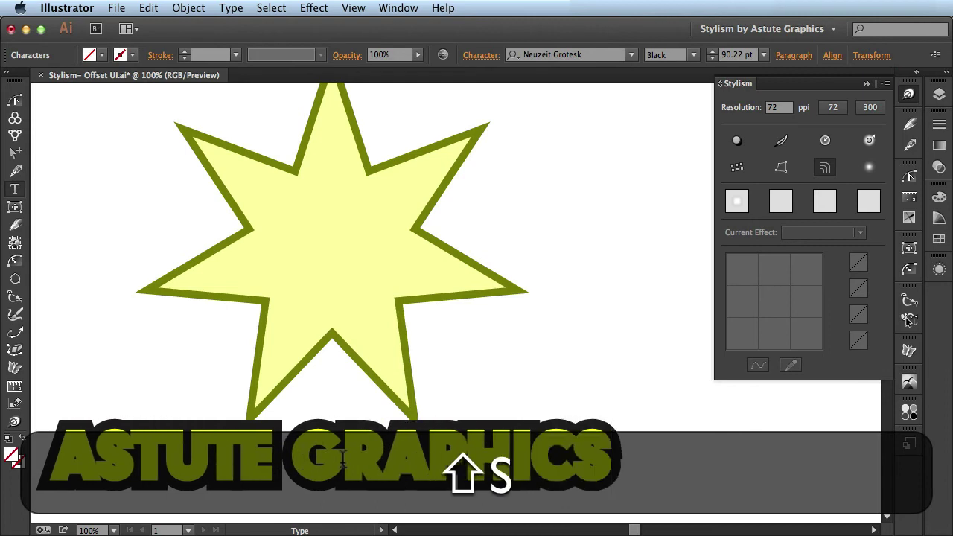
key("ctrl+shift+Return")
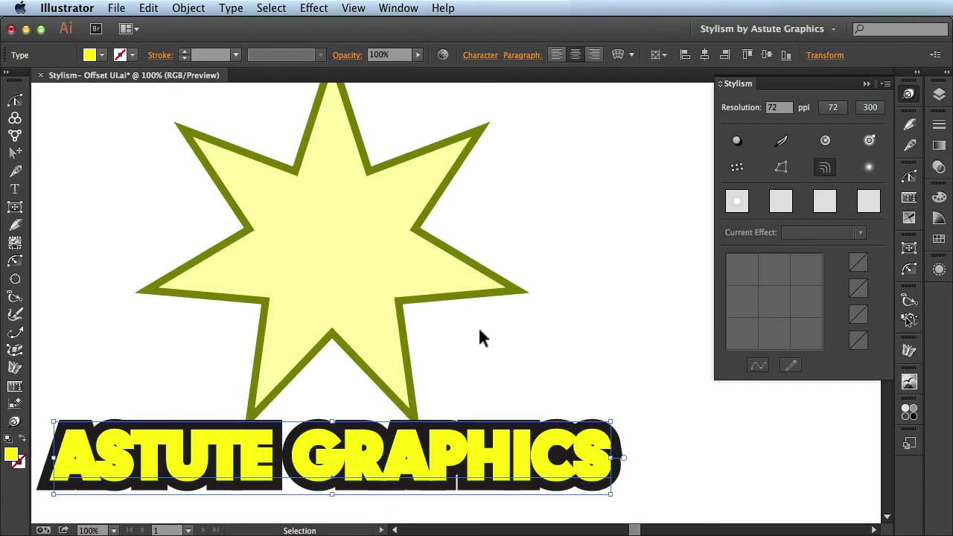
Select the star and drag a corner widget inward to round all seven points
left_click(340, 272)
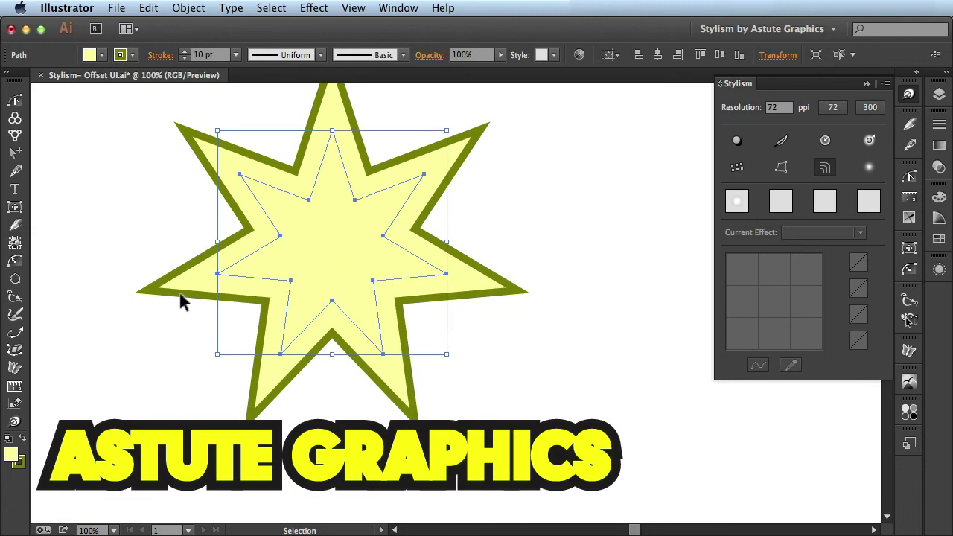
left_click(15, 421)
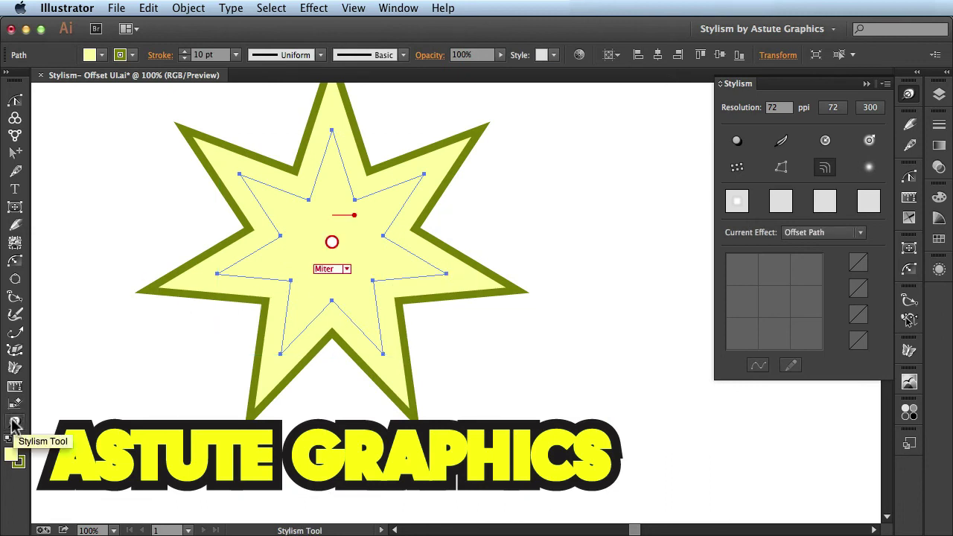
left_click(15, 207)
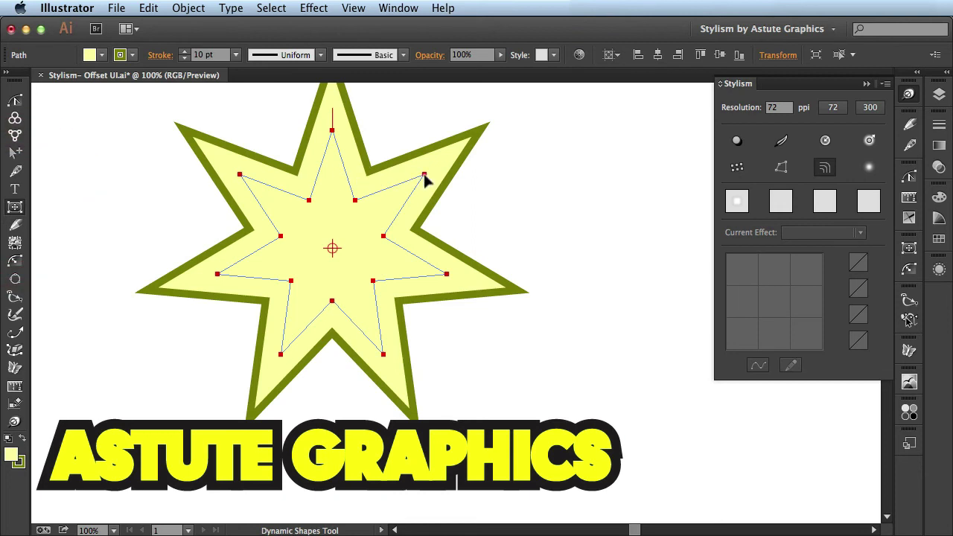
left_click_drag(424, 174, 400, 195)
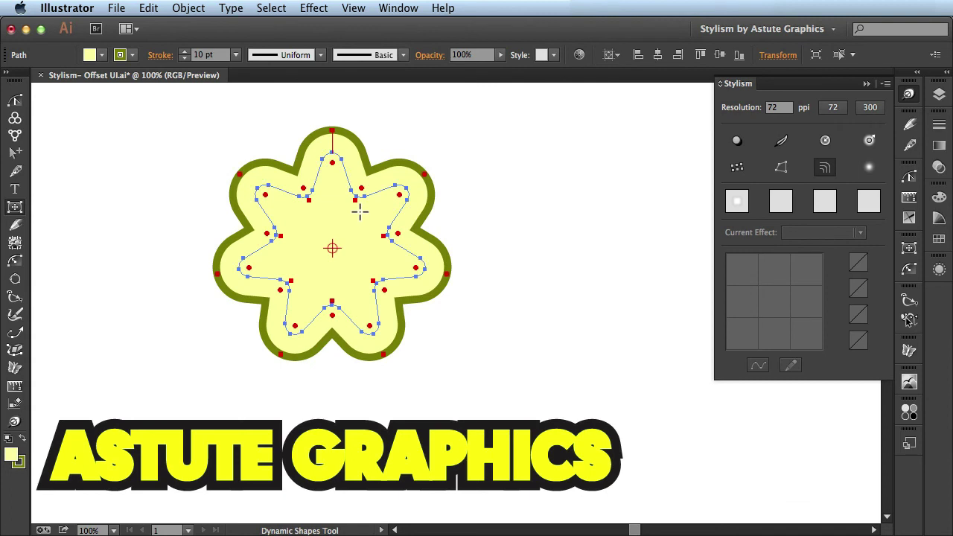
With the Stylism tool, Option-drag the star's 30 px offset annotation onto its upper-right edge
left_click(15, 422)
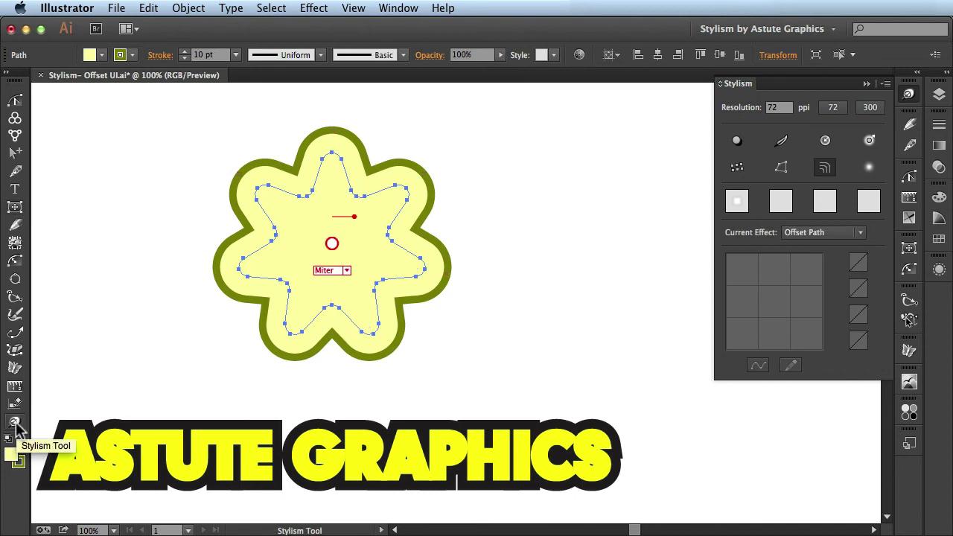
mouse_move(335, 220)
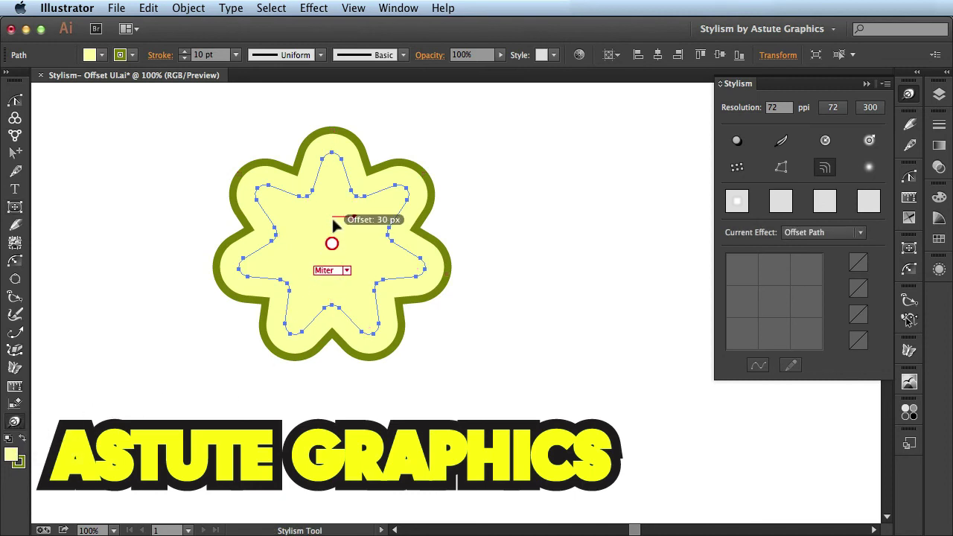
key("alt")
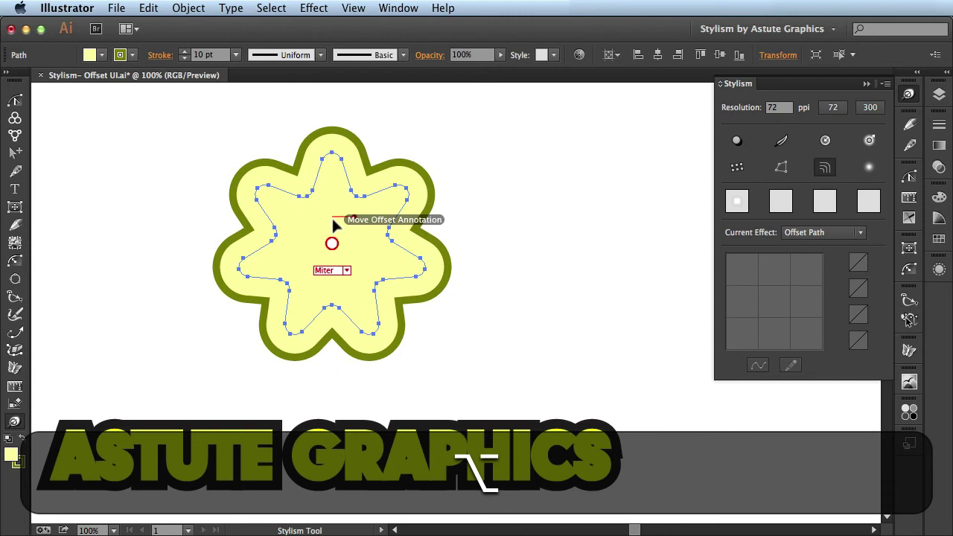
mouse_move(333, 219)
left_mouse_down()
mouse_move(398, 215)
mouse_move(408, 206)
mouse_move(400, 191)
left_mouse_up()
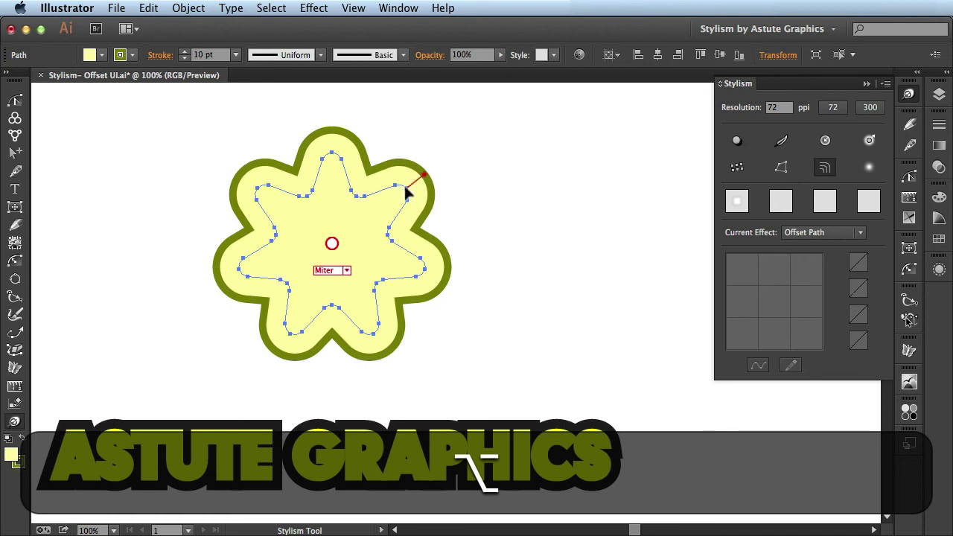
left_click(406, 189)
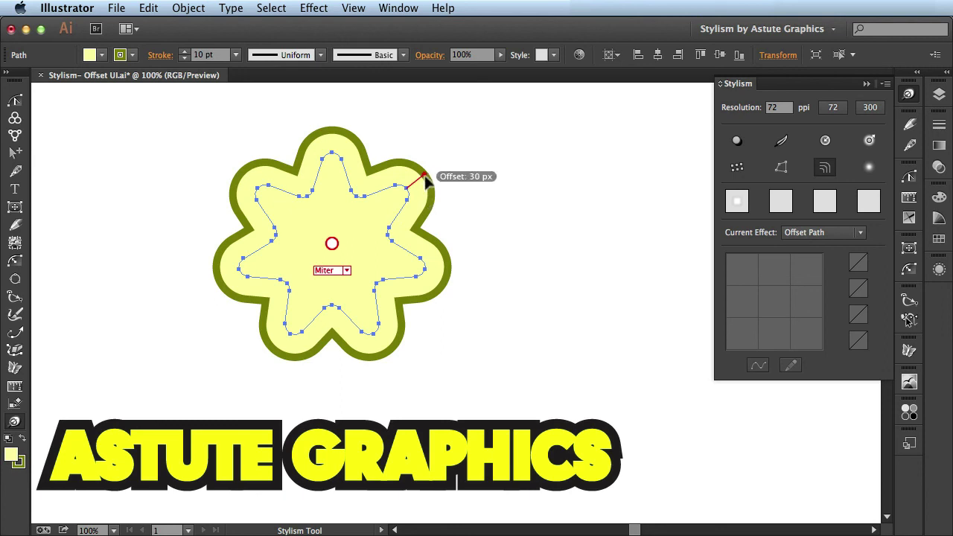
Drag the star's offset out to about 79 px, then pull it back to about 22 px
left_click(423, 176)
left_click_drag(425, 176, 457, 159)
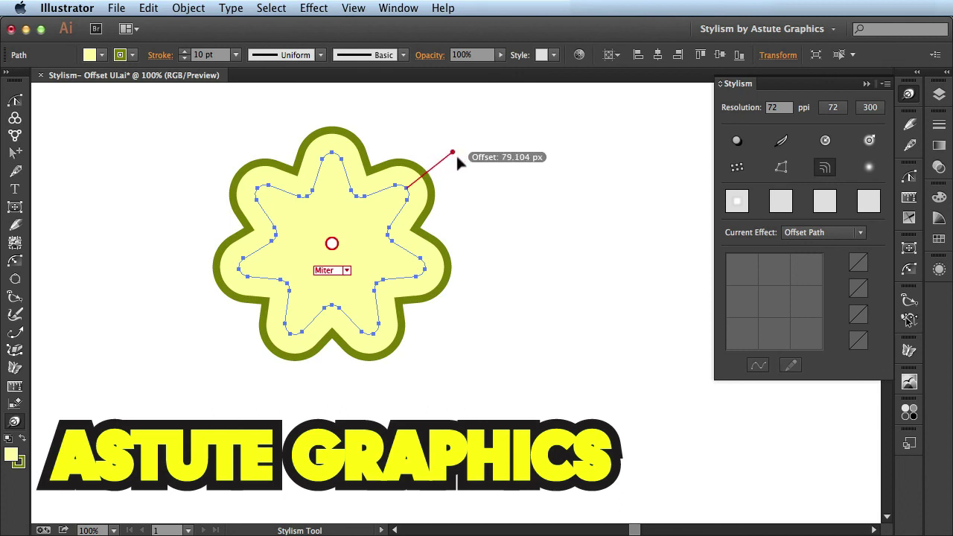
left_click_drag(457, 156, 457, 157)
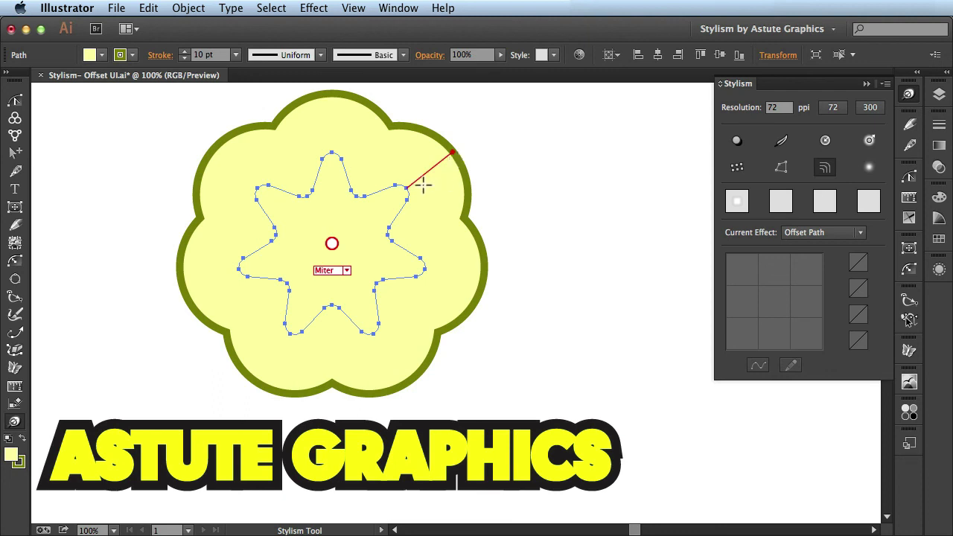
mouse_move(421, 185)
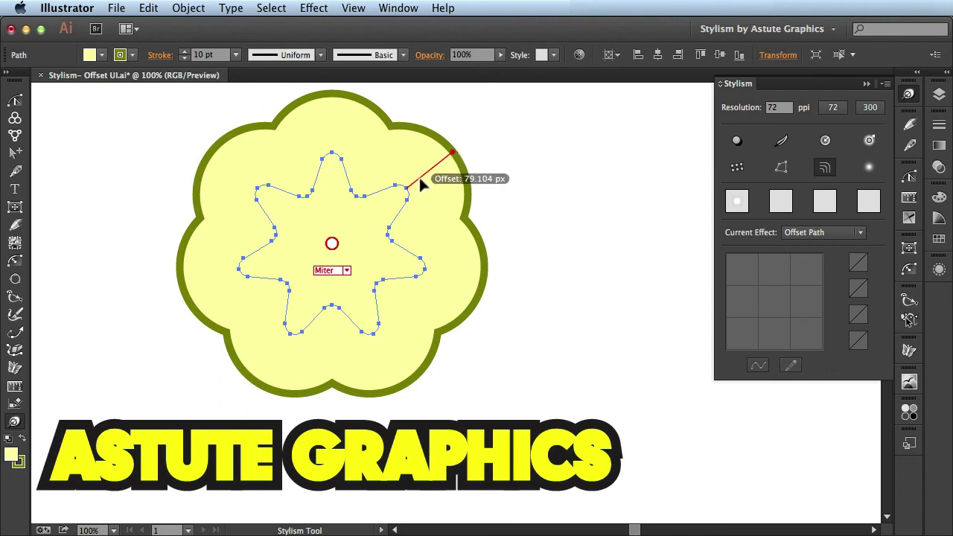
left_click(421, 186)
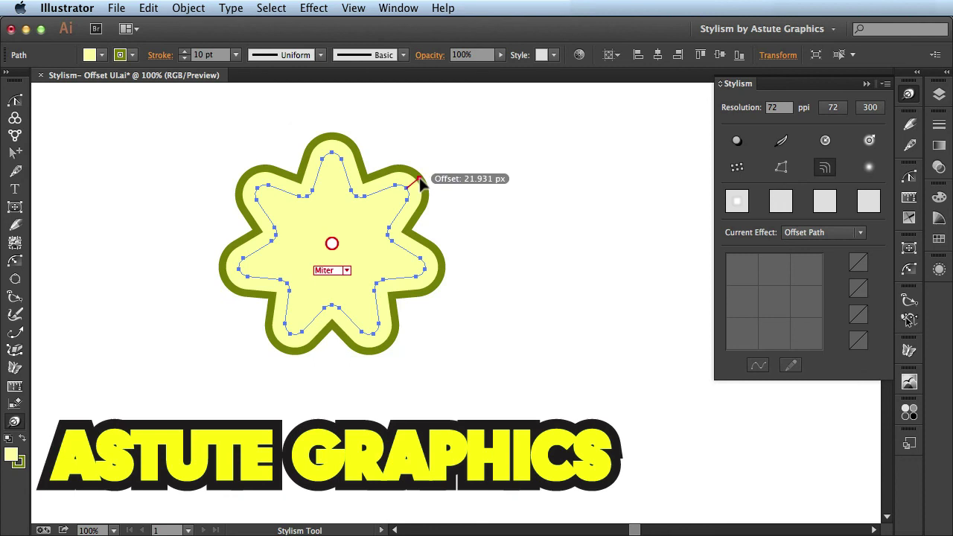